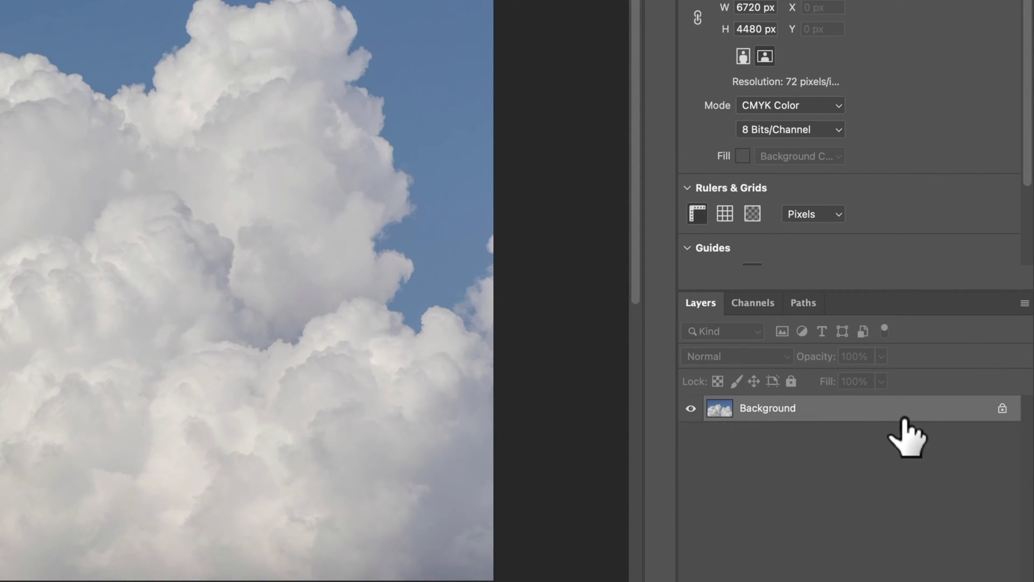
- Unlock the Background layer as Layer 0 and convert it to an embedded smart object
left_click(1002, 408)
right_click(864, 409)
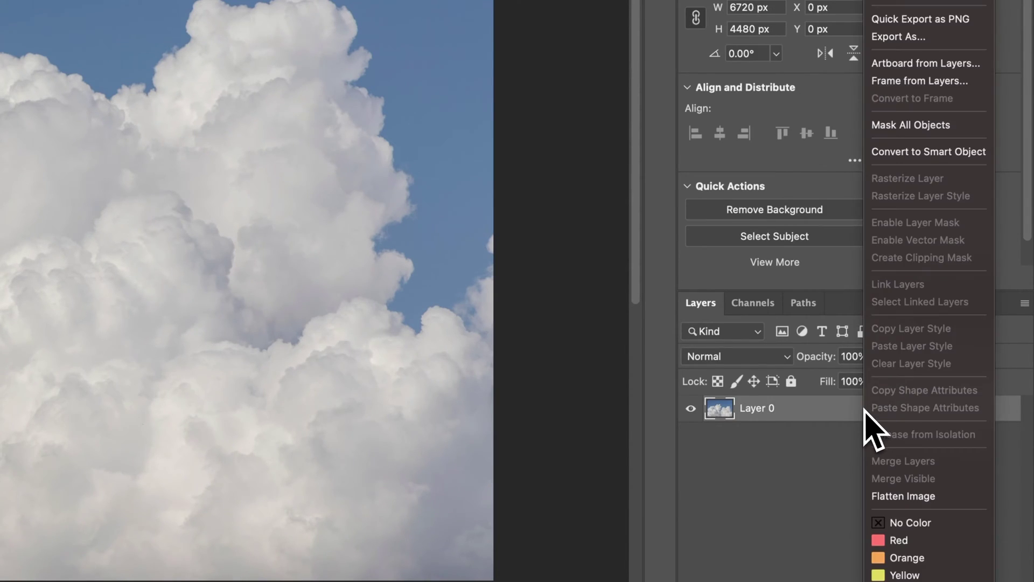
left_click(937, 152)
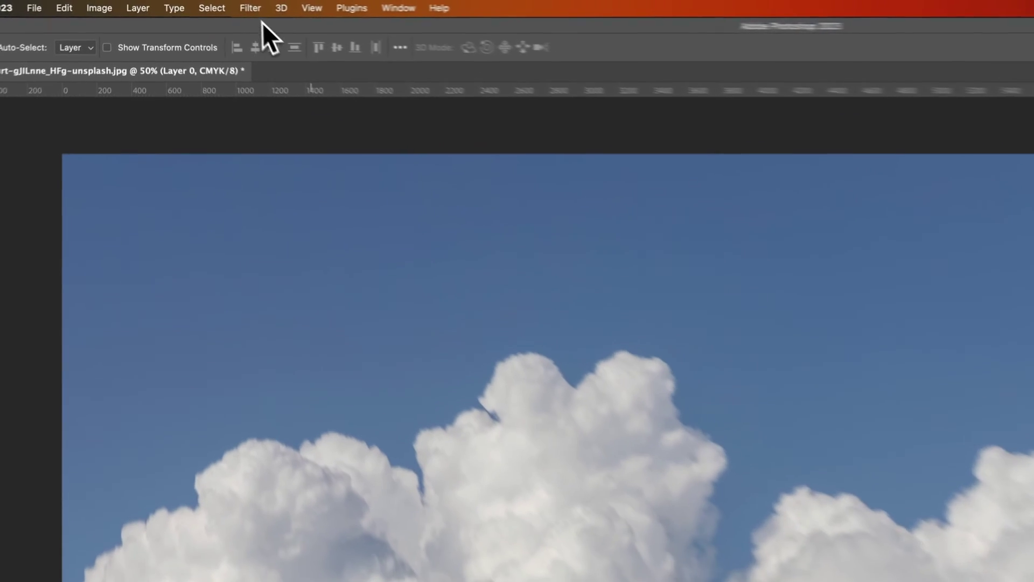
- Bring up Filter > Noise > Add Noise for the cloud smart object
left_click(203, 5)
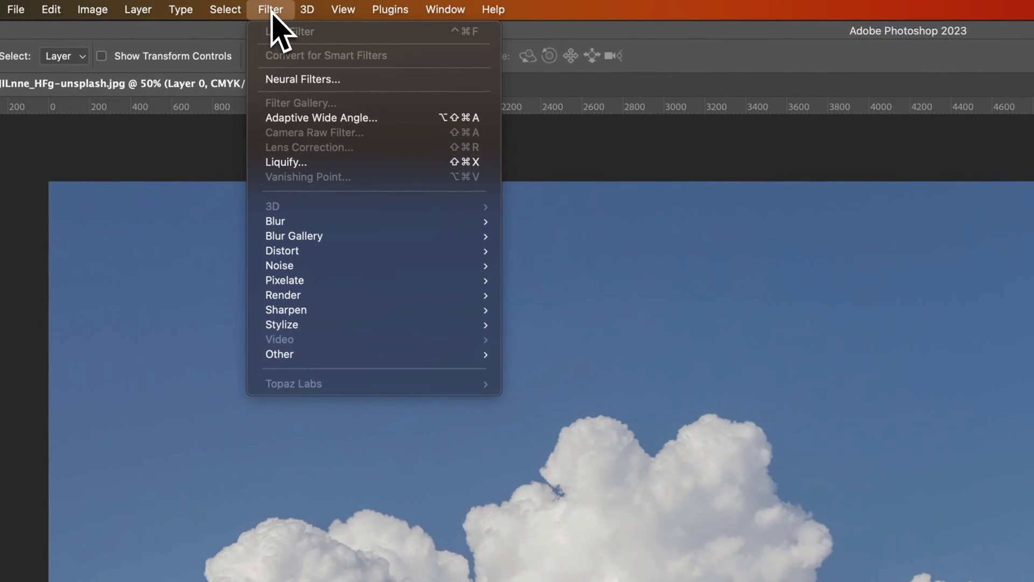
mouse_move(324, 259)
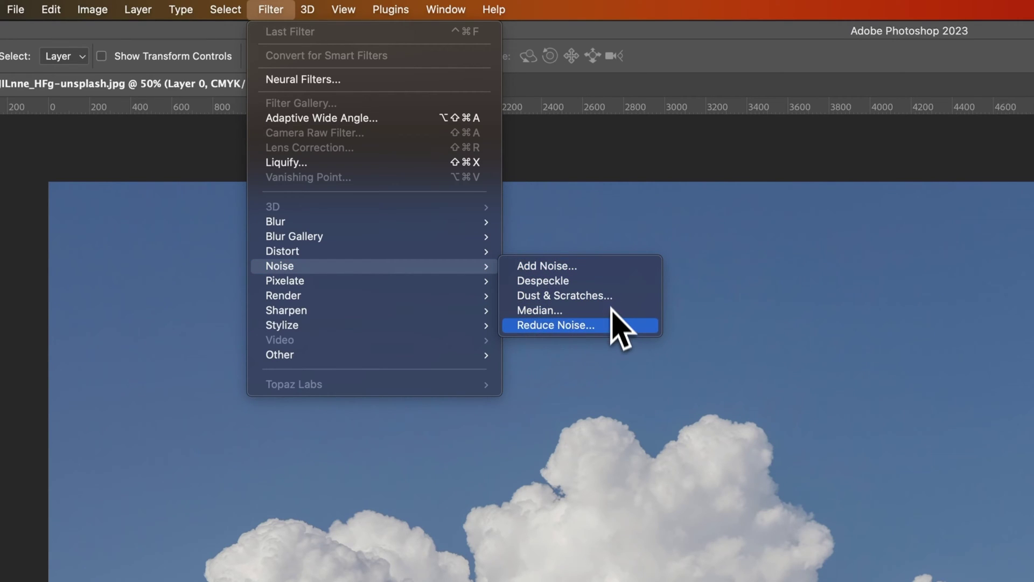
left_click(612, 267)
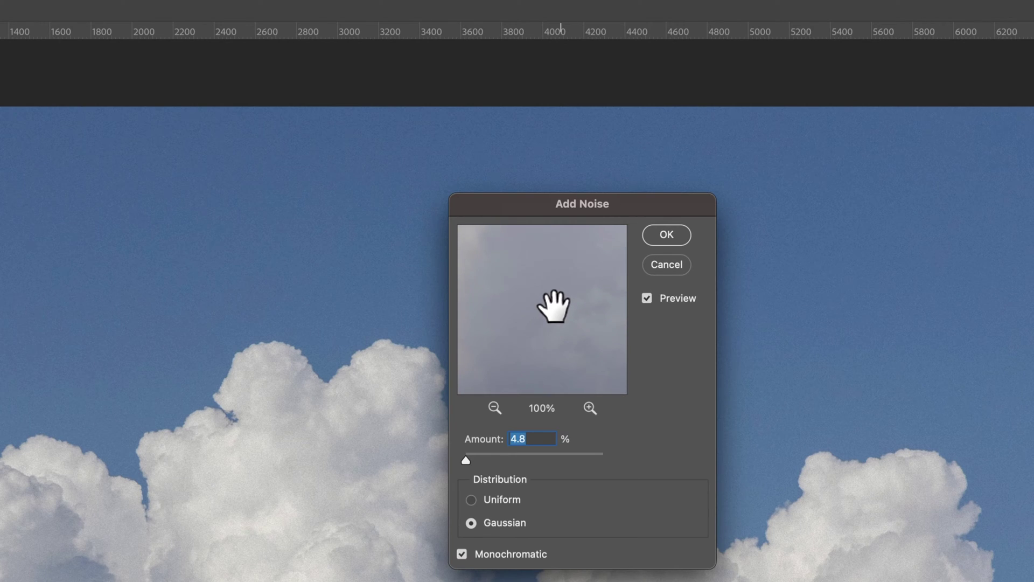
- Pan the preview to the blue sky and preview Uniform colour noise, Monochromatic unchecked
mouse_move(553, 305)
left_mouse_down()
mouse_move(547, 293)
mouse_move(563, 315)
left_mouse_up()
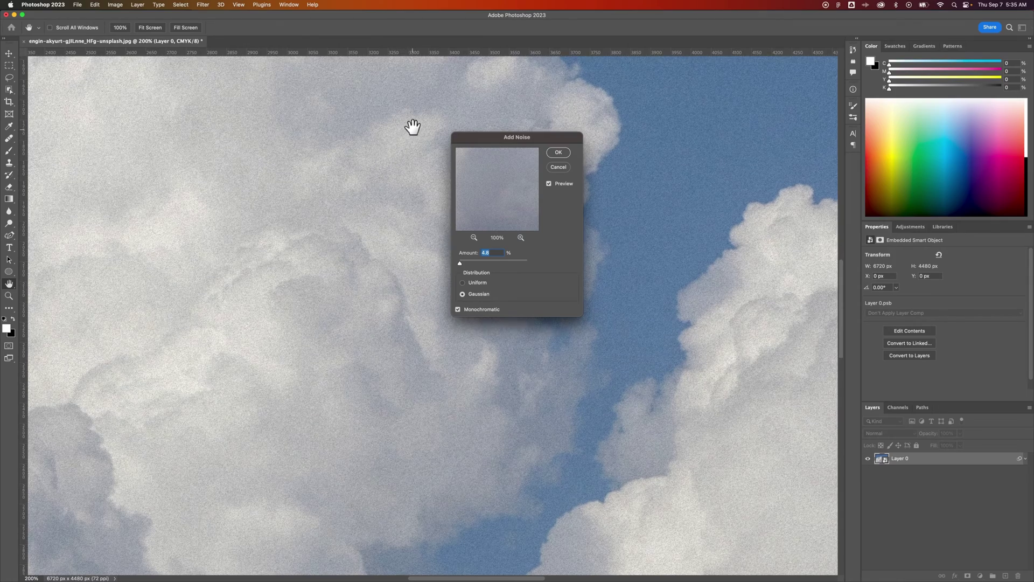
left_click_drag(413, 127, 234, 451)
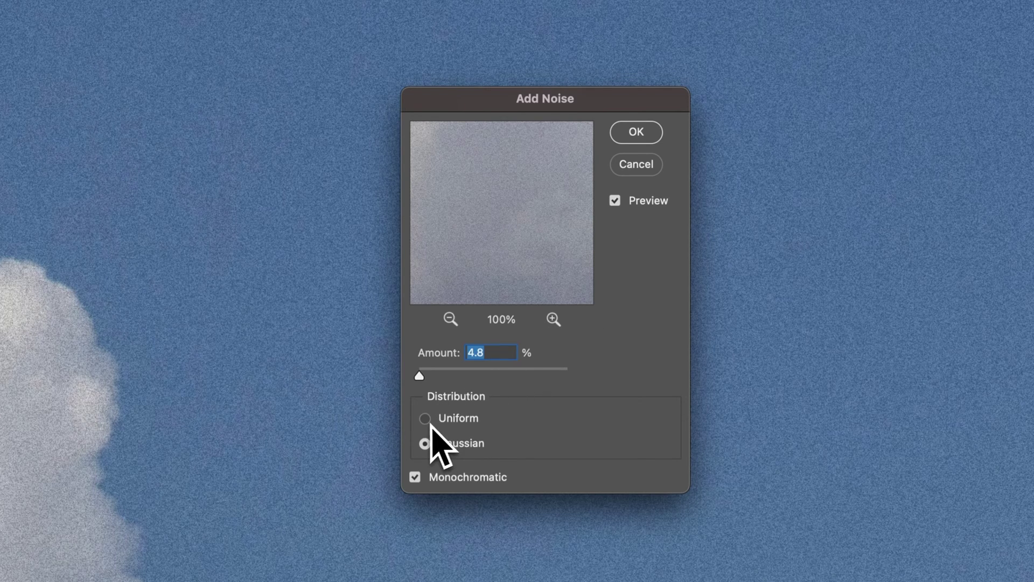
left_click(431, 424)
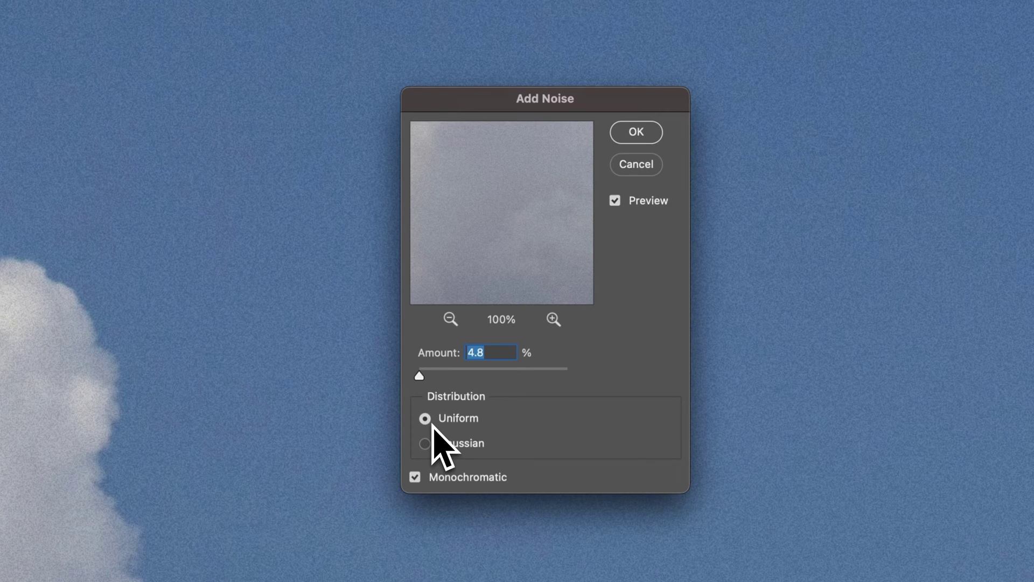
left_click(415, 479)
- Raise Amount to about 153%, compare Gaussian/Uniform and colour/mono, ending on Uniform monochromatic
left_click_drag(419, 375, 476, 376)
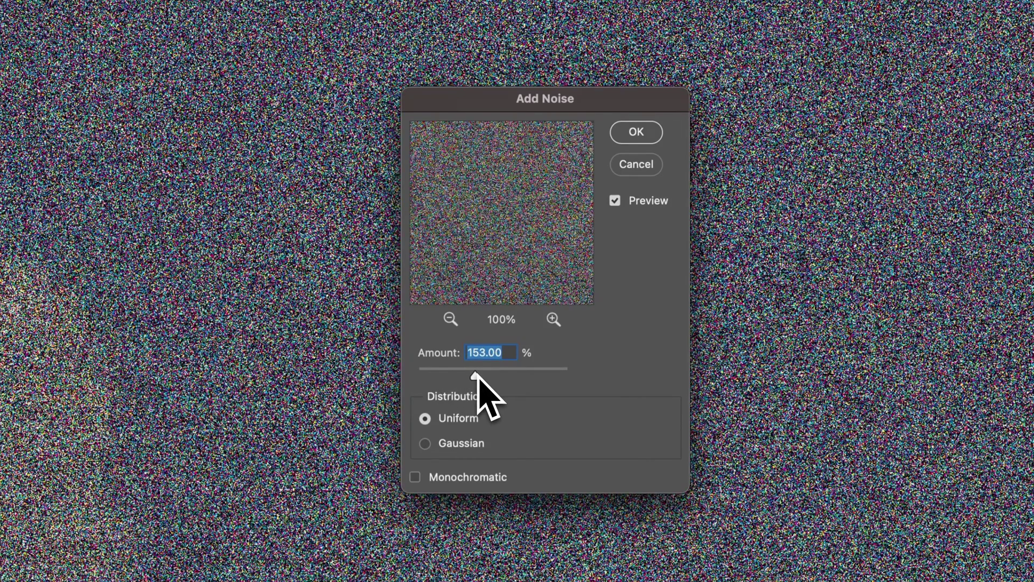
left_click(415, 478)
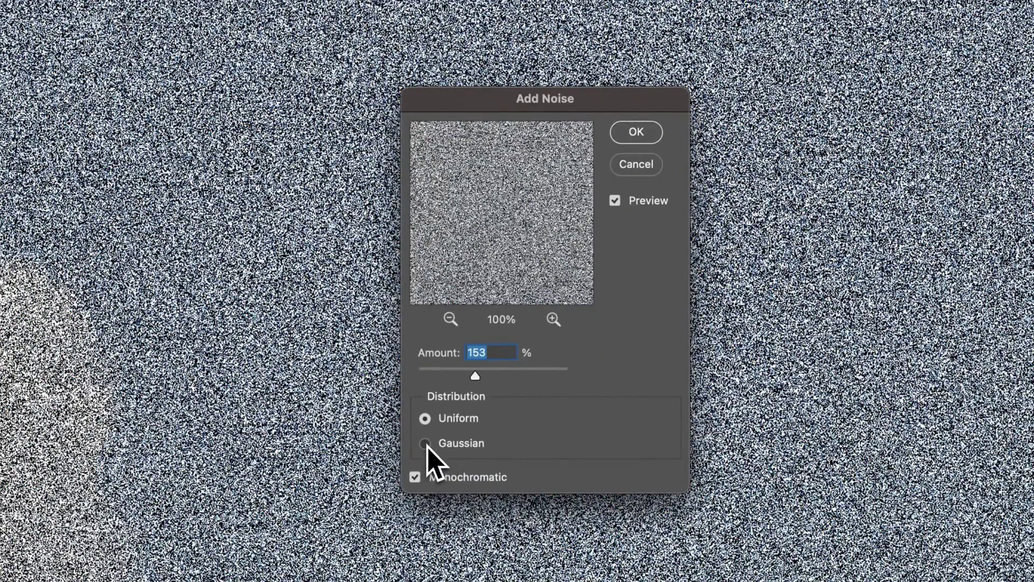
left_click(425, 443)
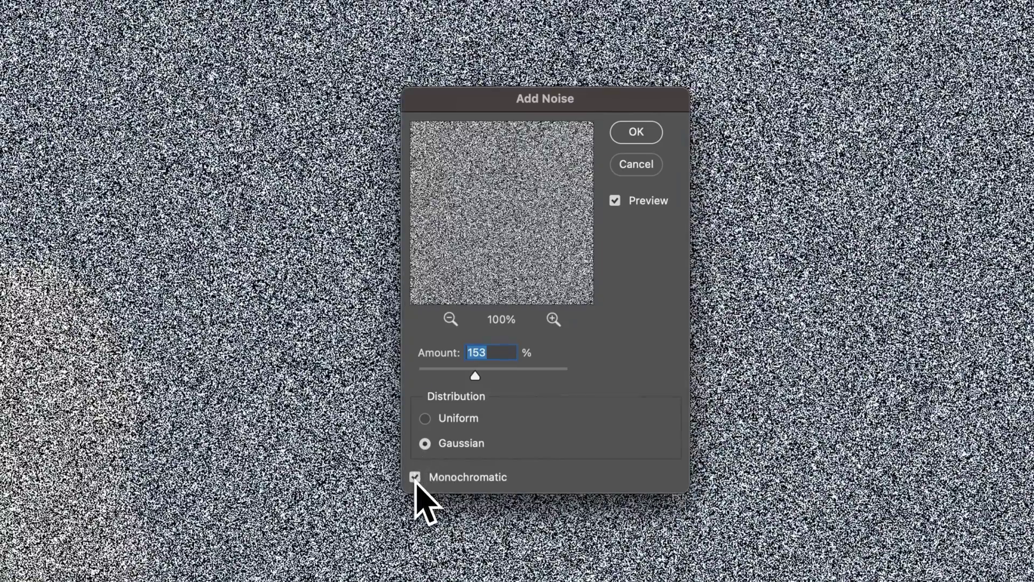
left_click(416, 479)
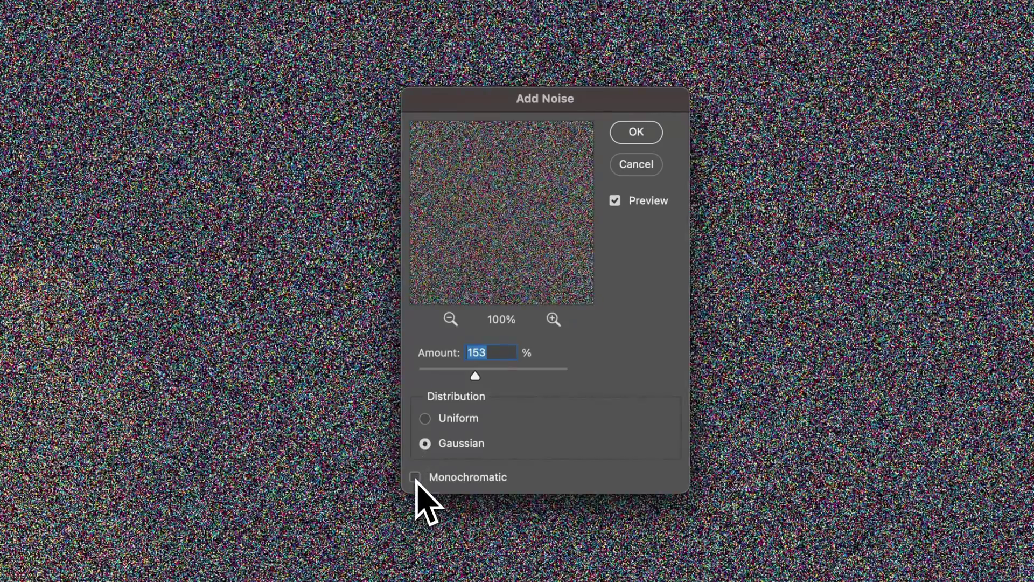
left_click(415, 478)
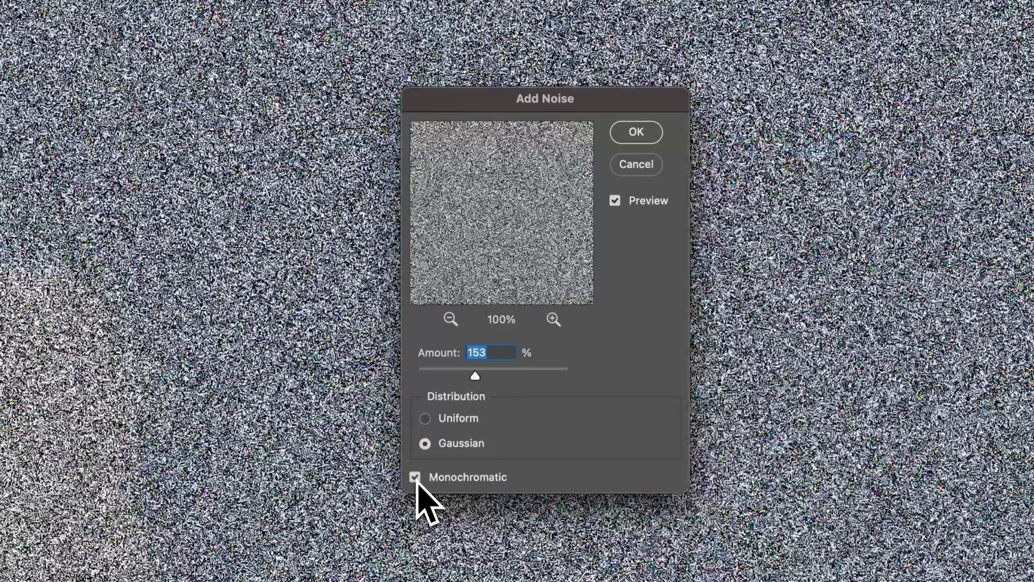
left_click(426, 420)
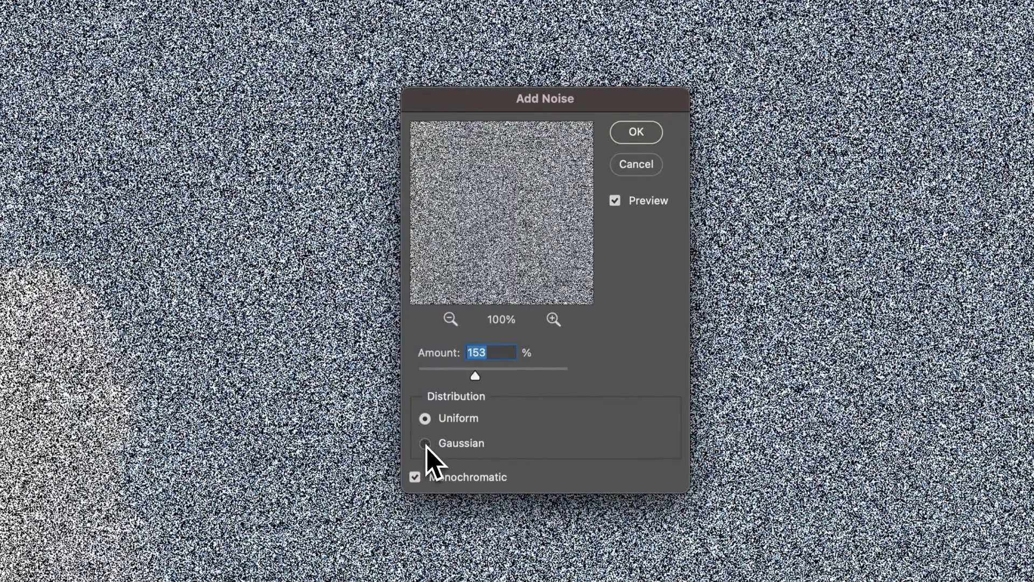
left_click(425, 444)
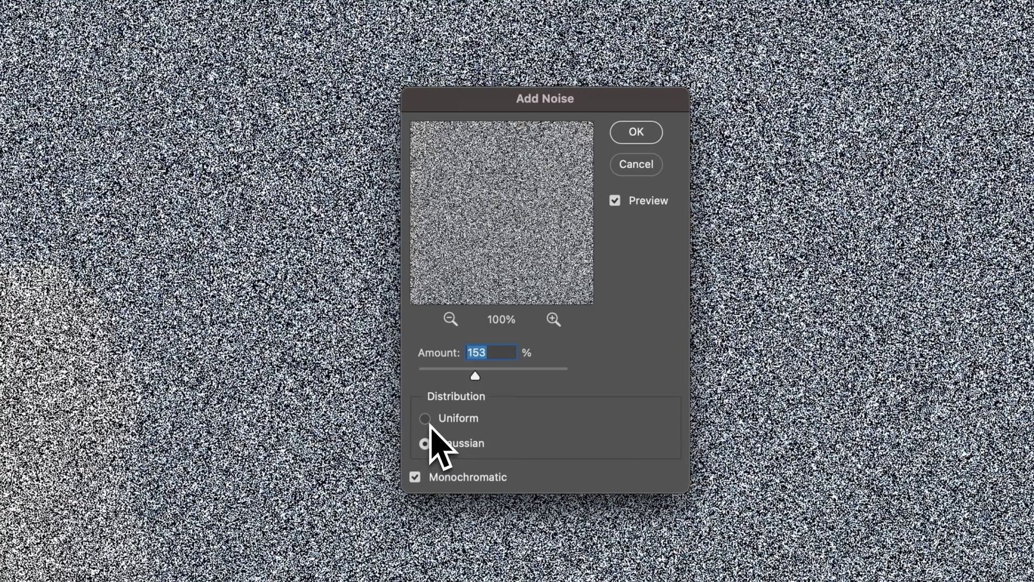
left_click(430, 424)
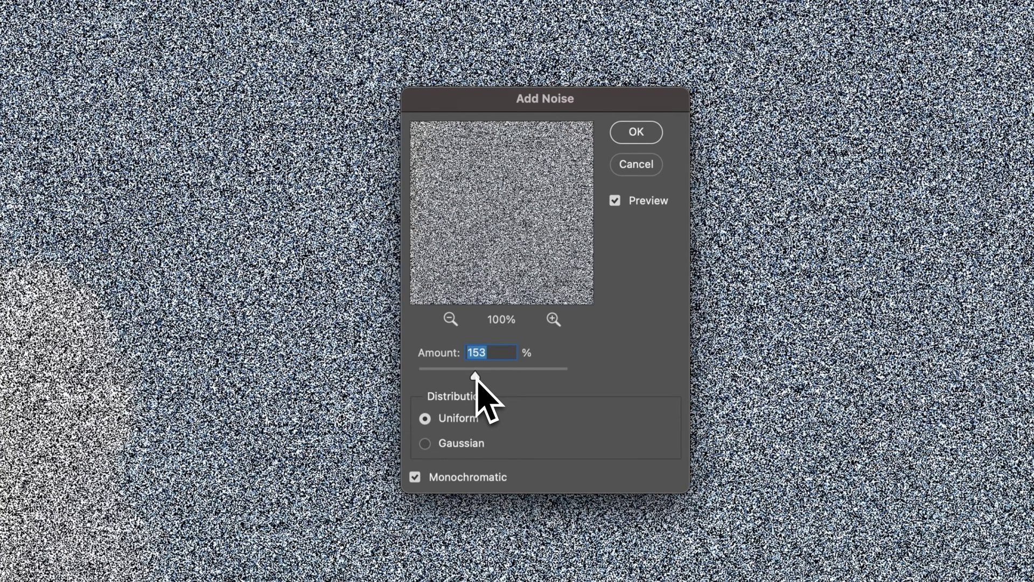
- Try lower amounts, then apply 4.8% Gaussian monochromatic noise with OK
left_click_drag(476, 379, 422, 375)
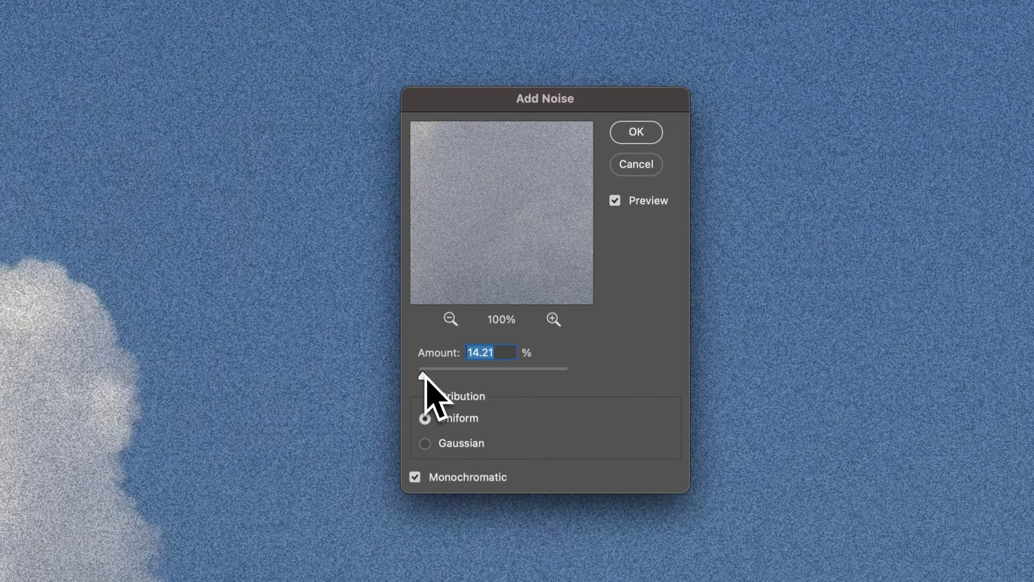
left_click_drag(423, 377, 427, 378)
left_click(427, 445)
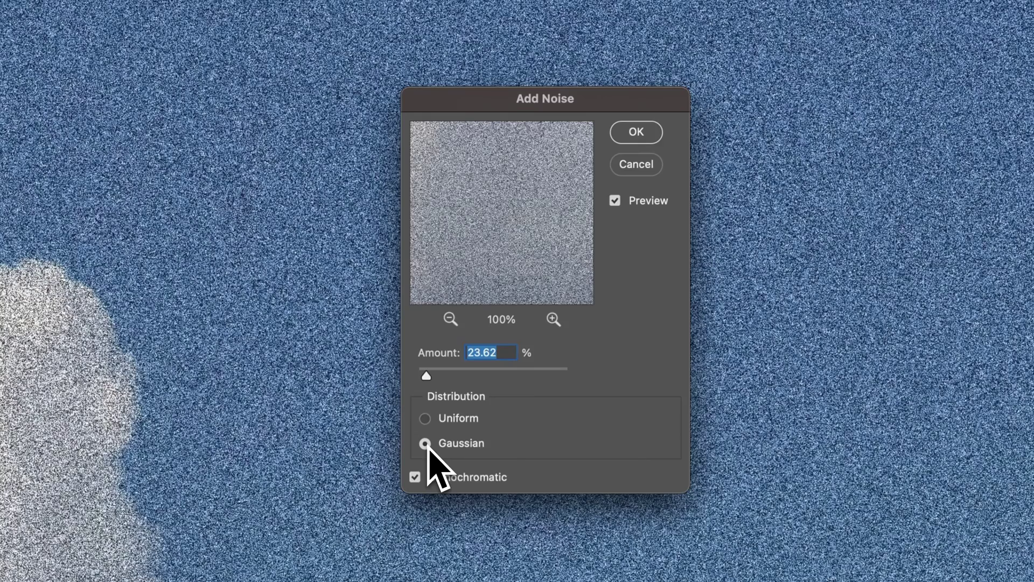
left_click(426, 419)
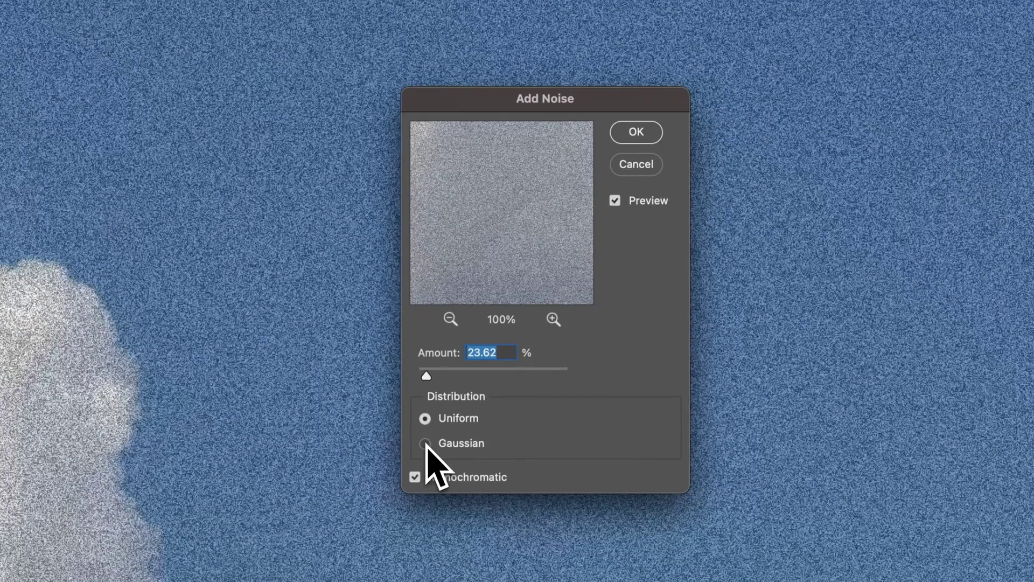
left_click(426, 444)
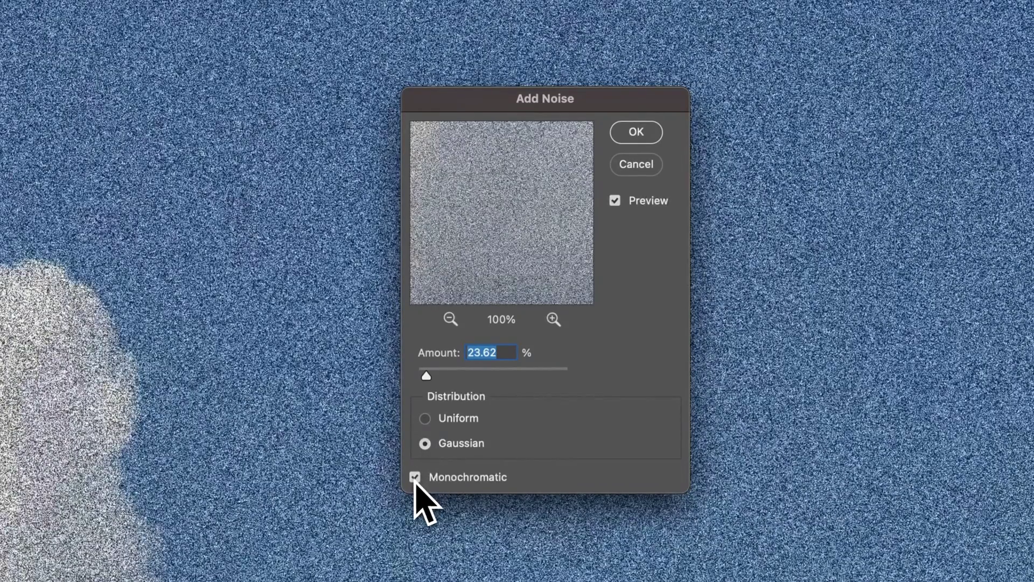
left_click_drag(426, 375, 419, 380)
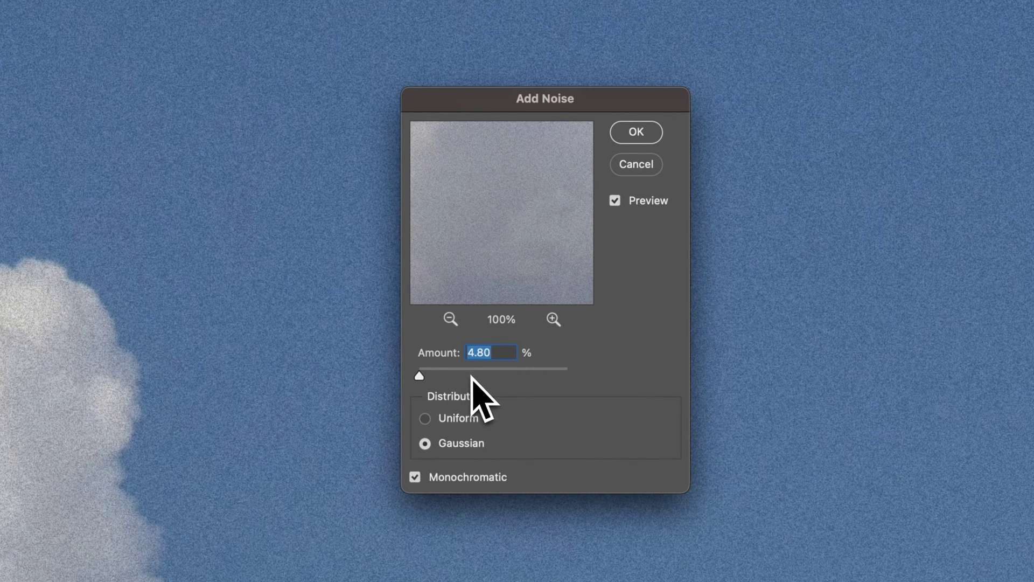
left_click(649, 137)
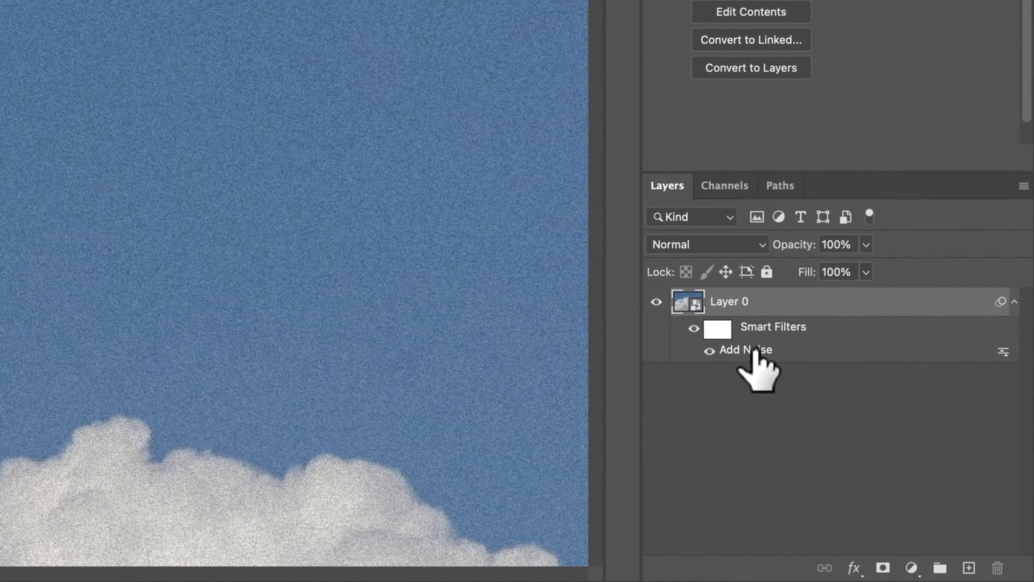
- Collapse and expand Layer 0's smart filters, then reopen the Add Noise smart filter's dialog
left_click(1014, 302)
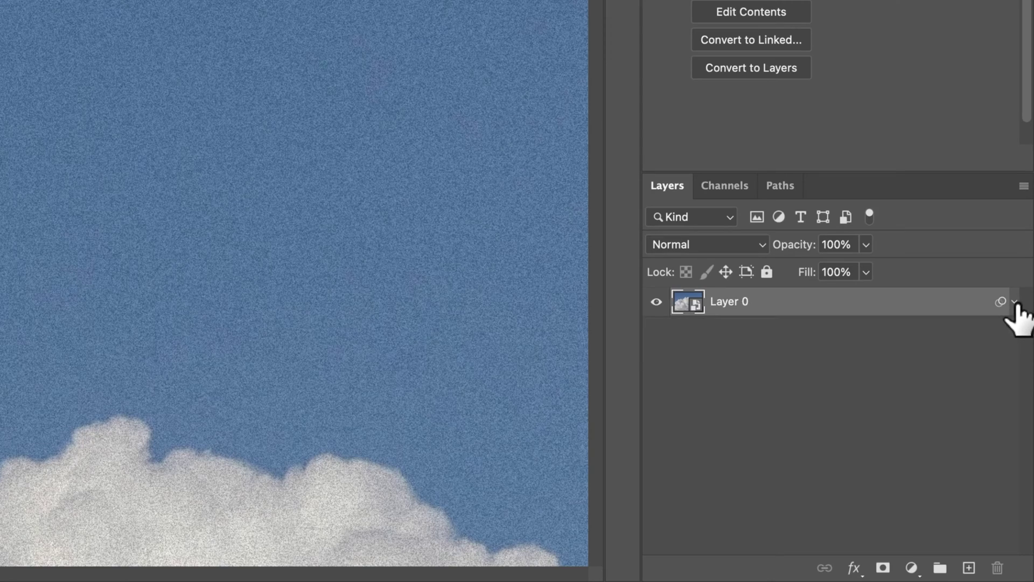
left_click(1015, 302)
left_click(761, 354)
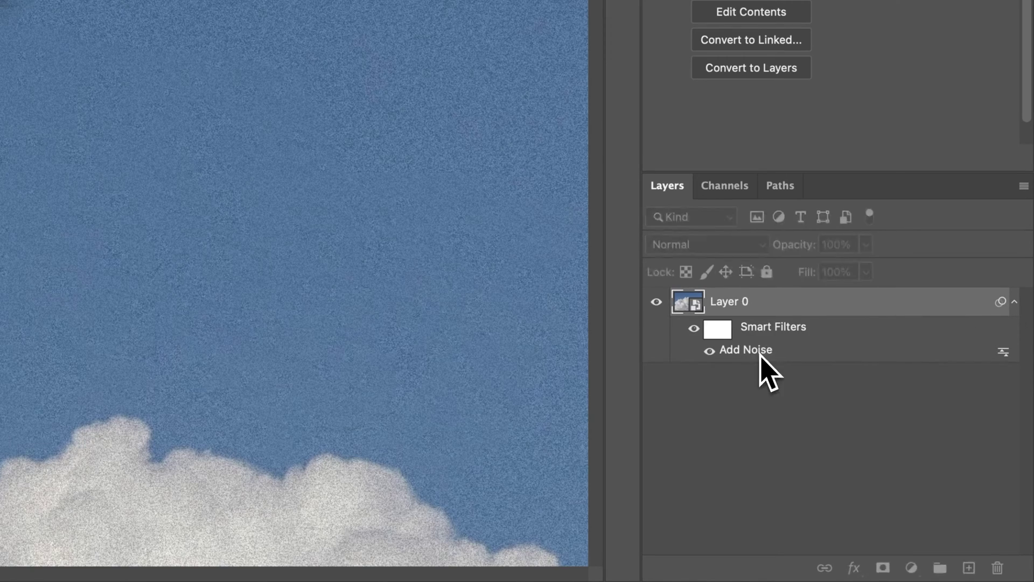
double_click(760, 354)
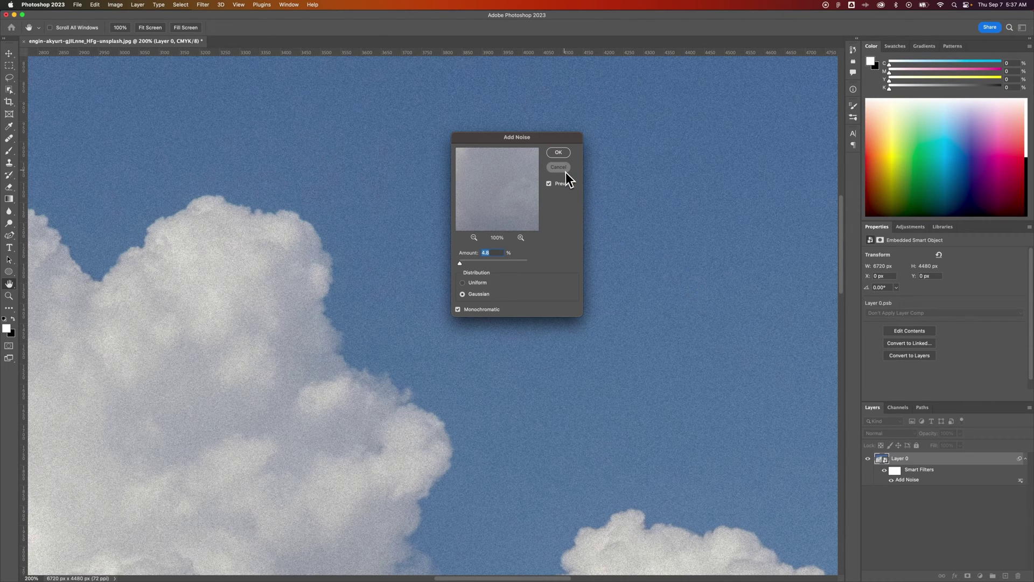
- Cancel the Add Noise dialog unchanged and zoom in on the sky's grain
left_click(565, 171)
key("super+minus")
key("super+minus")
key("super+minus")
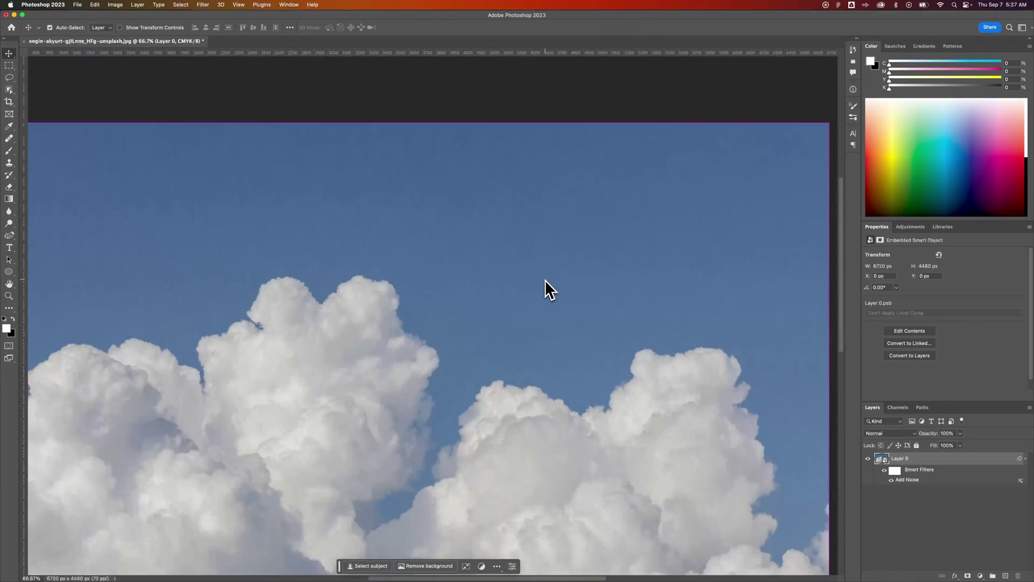
key("super+plus")
key("super+plus")
key("super+plus")
key("super+plus")
key("super+plus")
key("super+plus")
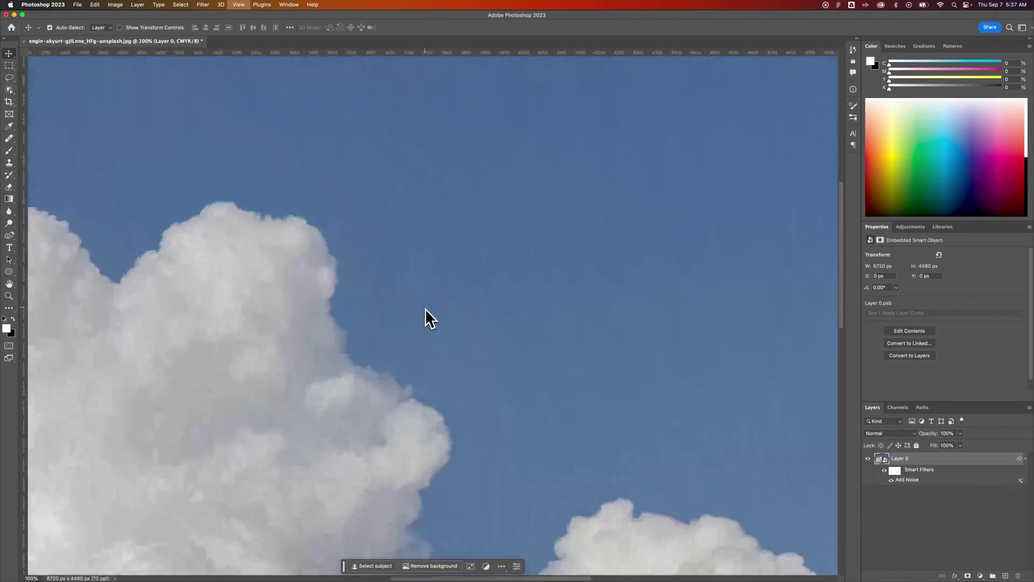
left_click_drag(316, 335, 577, 324)
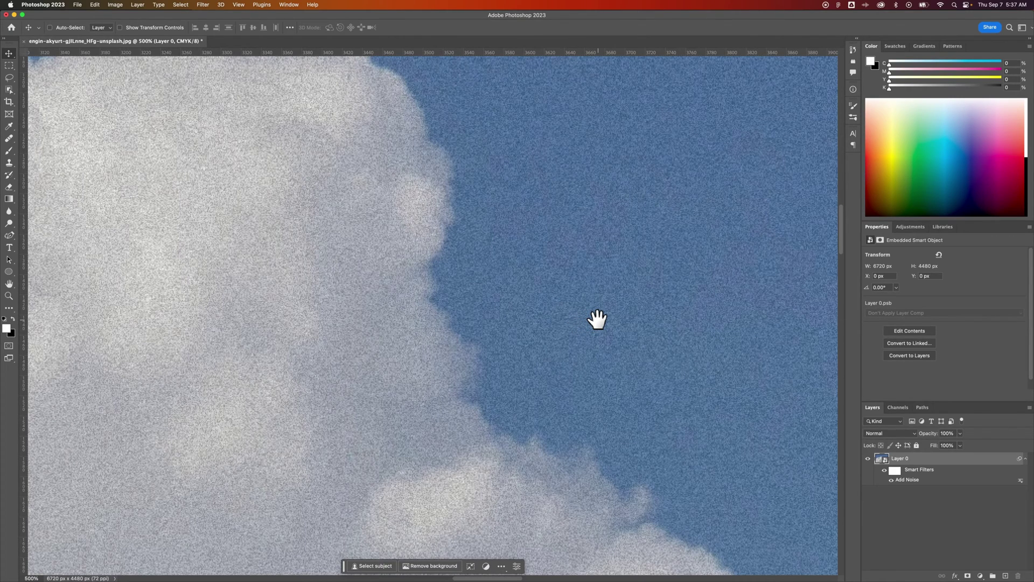
- Toggle the Add Noise smart filter off and on to compare, leaving the grain visible
left_click(885, 471)
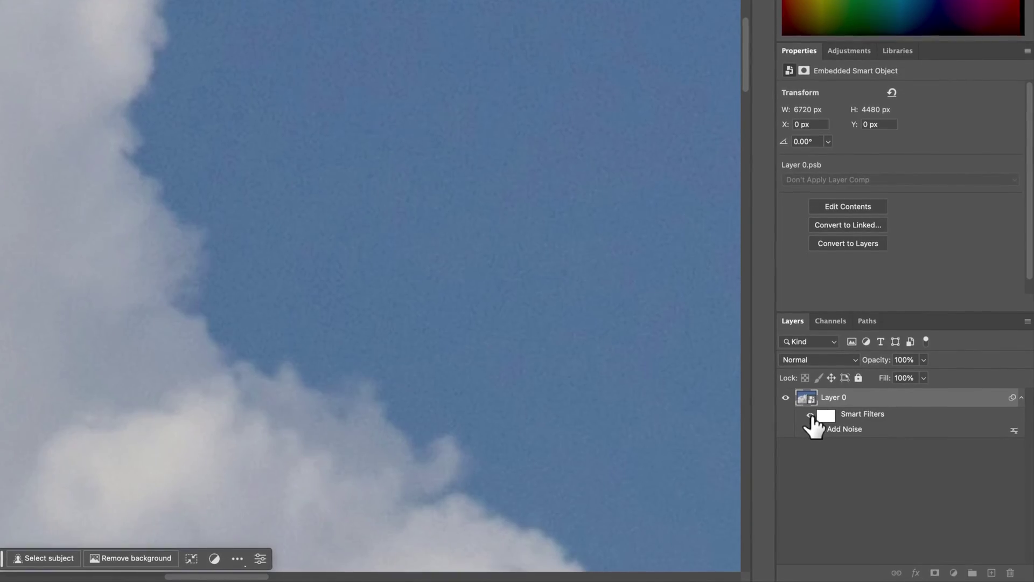
left_click(810, 415)
left_click(810, 416)
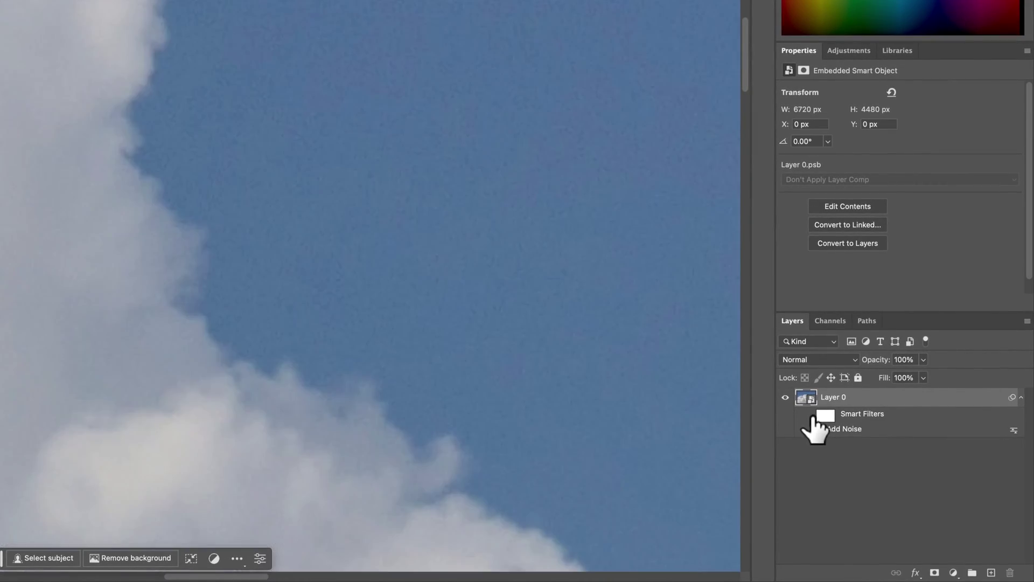
left_click(810, 416)
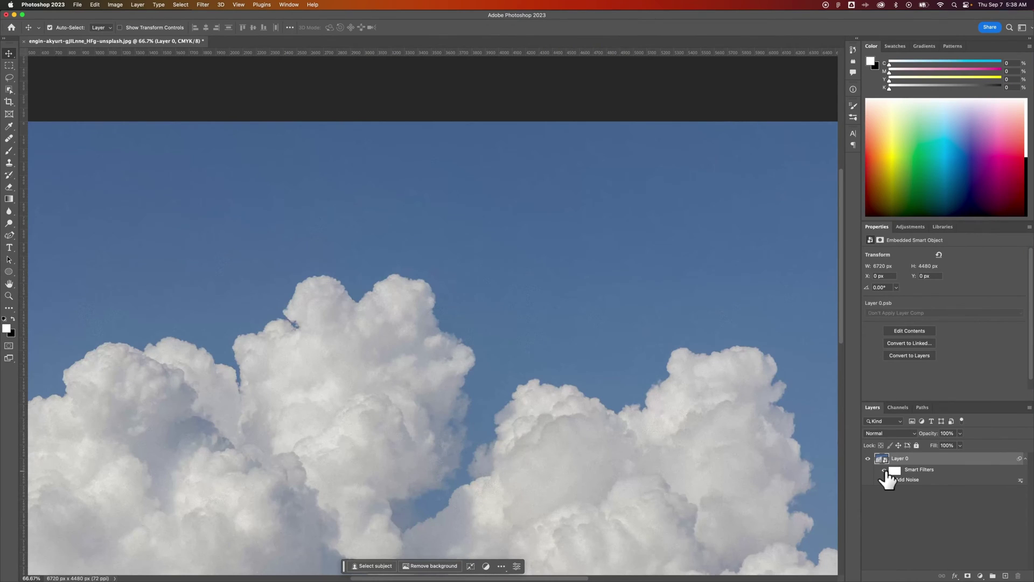
left_click_drag(725, 434, 690, 307)
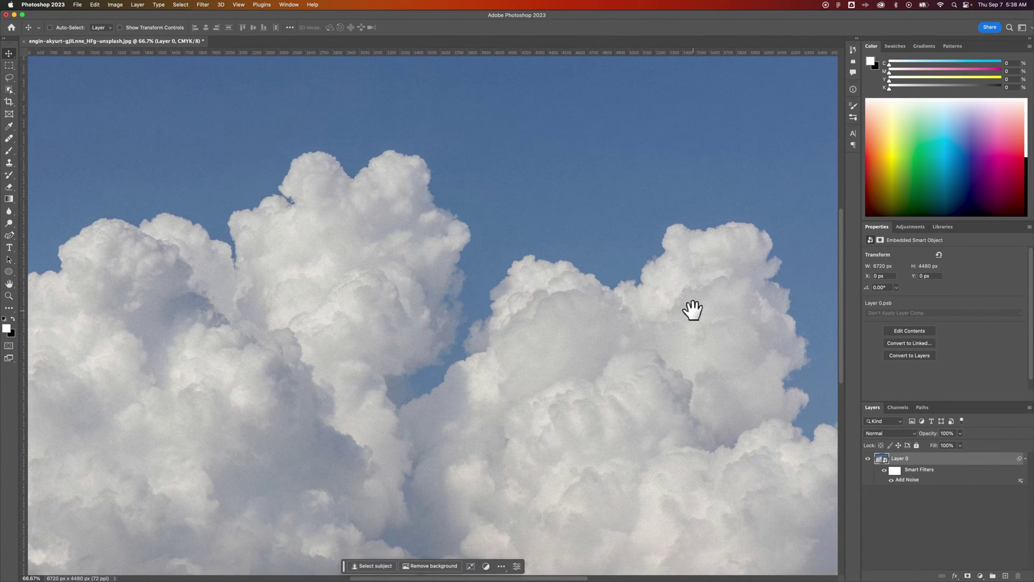